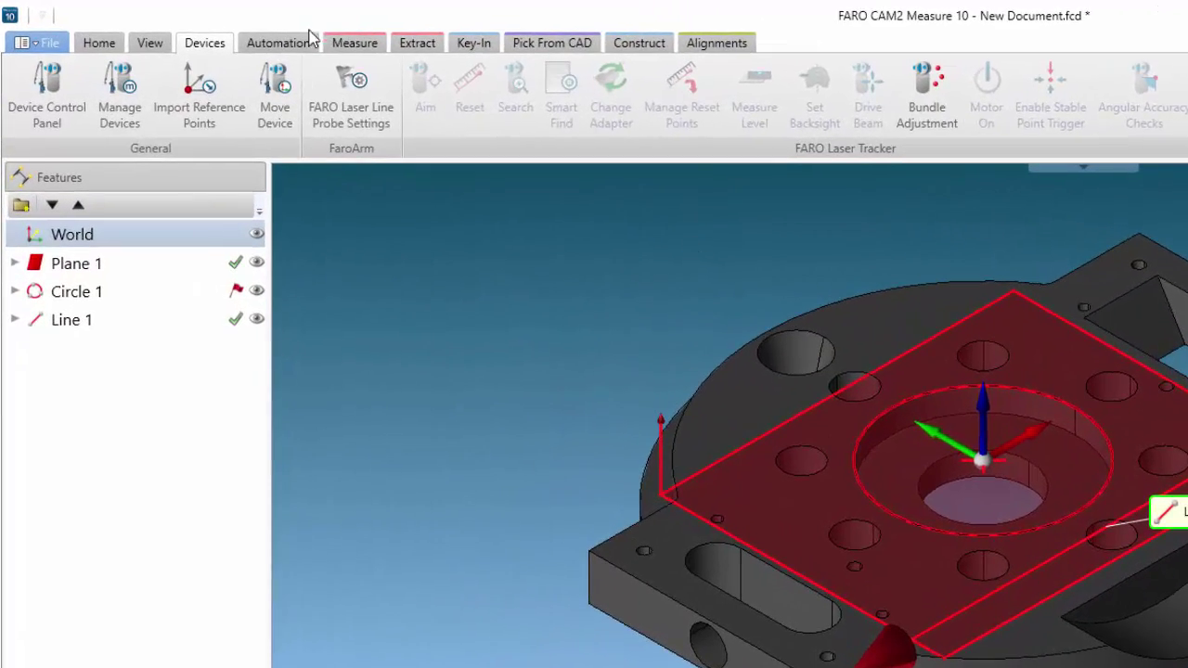
Measure the 20 mm hole at the edge of the top plane as a circle, and the block's side face as a plane
click(353, 44)
click(348, 79)
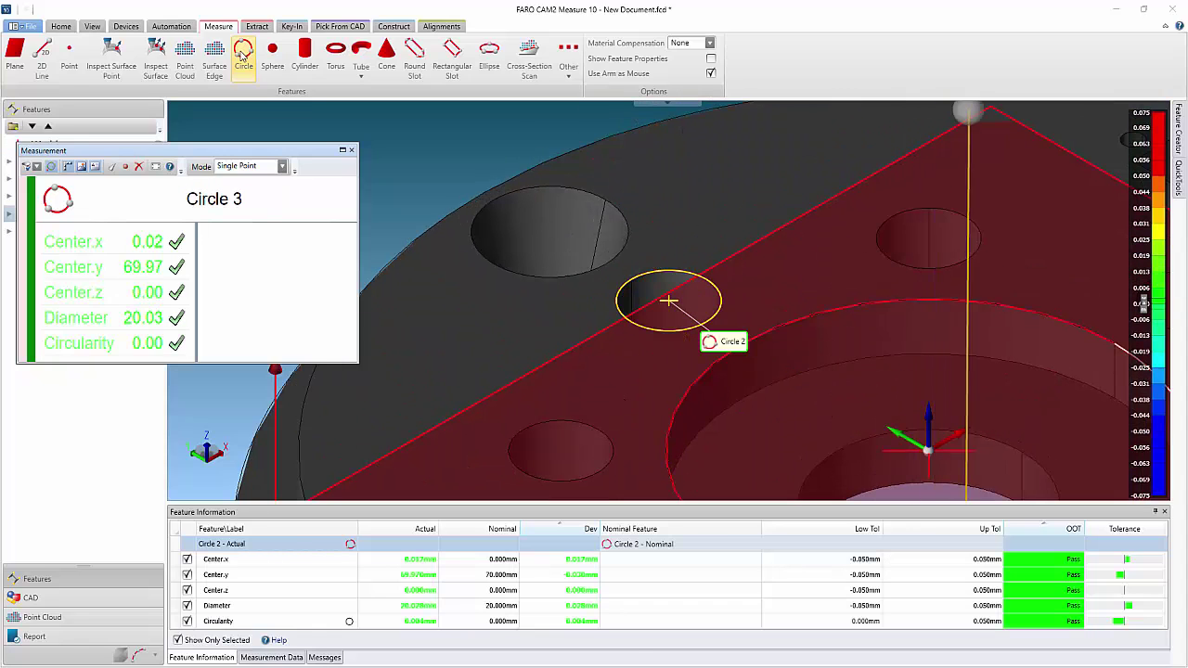
click(242, 54)
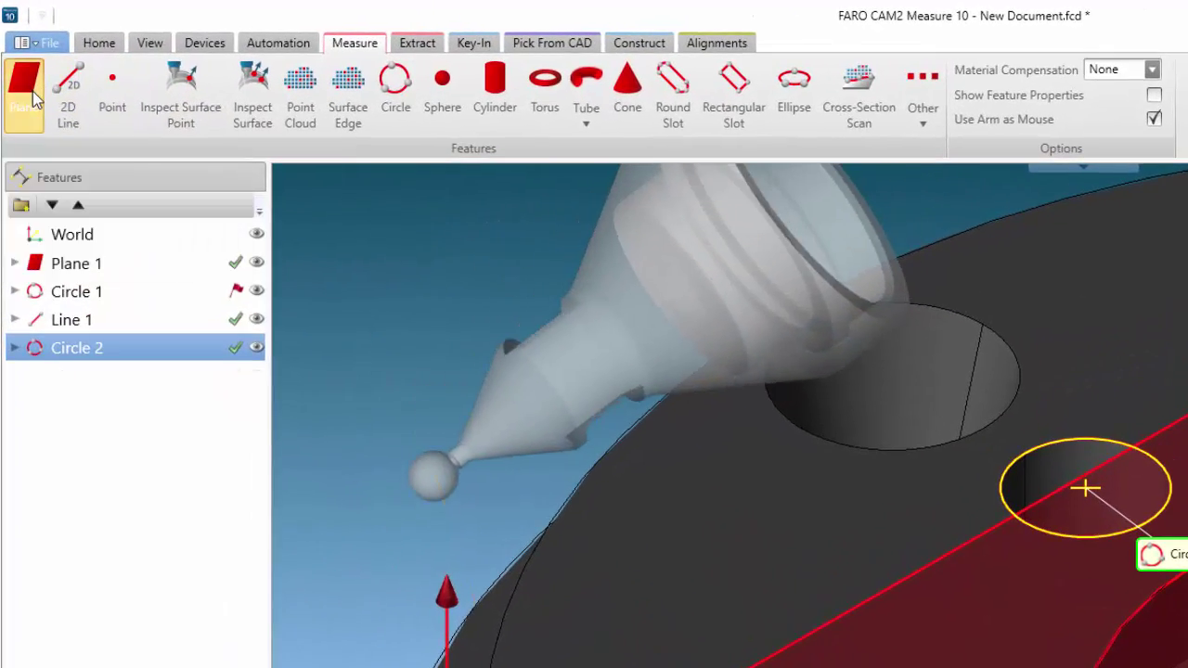
click(25, 66)
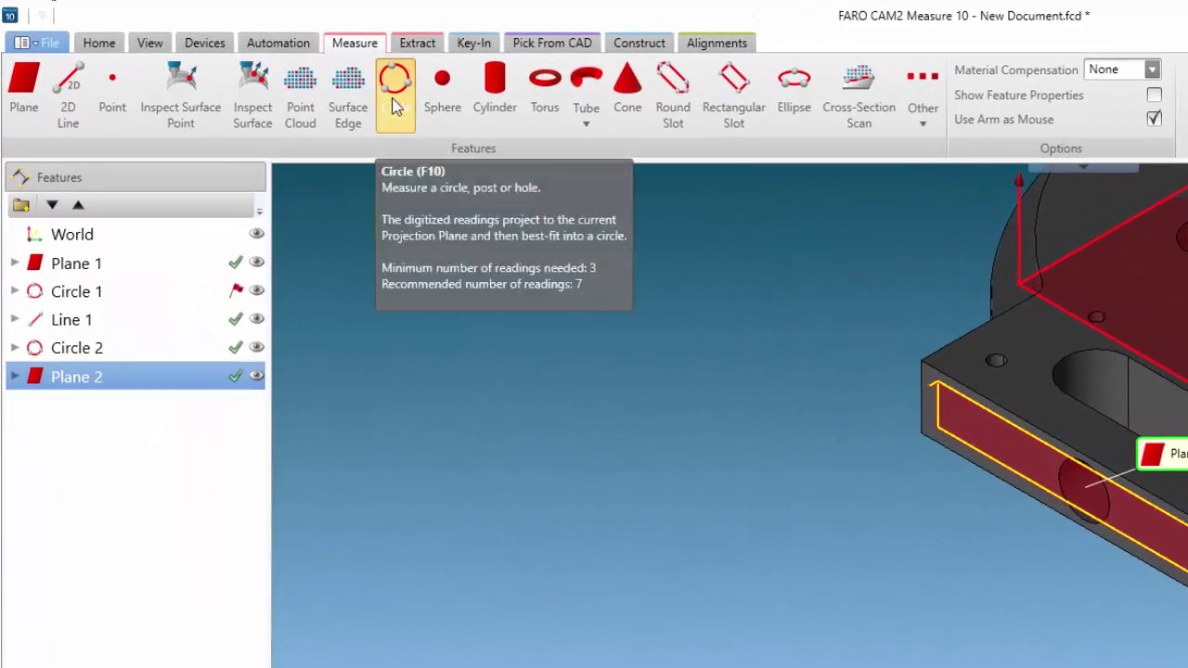
Measure the hole in the side face as a circle, and a single point in the small hole beside the pocket
click(394, 107)
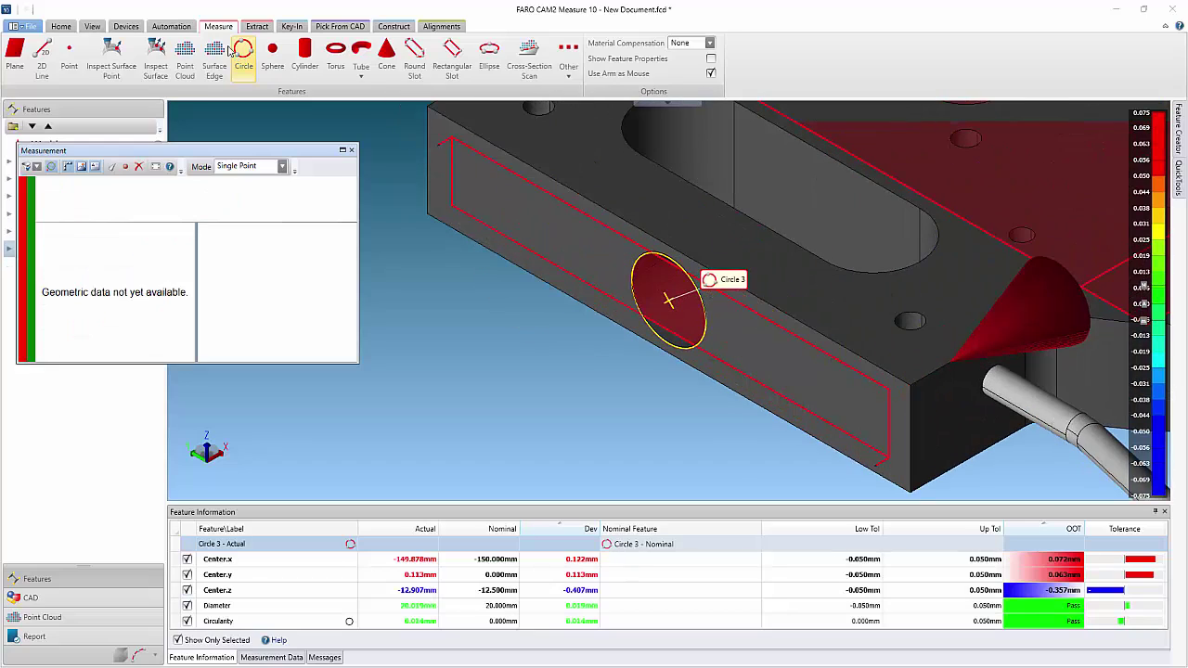
key(Escape)
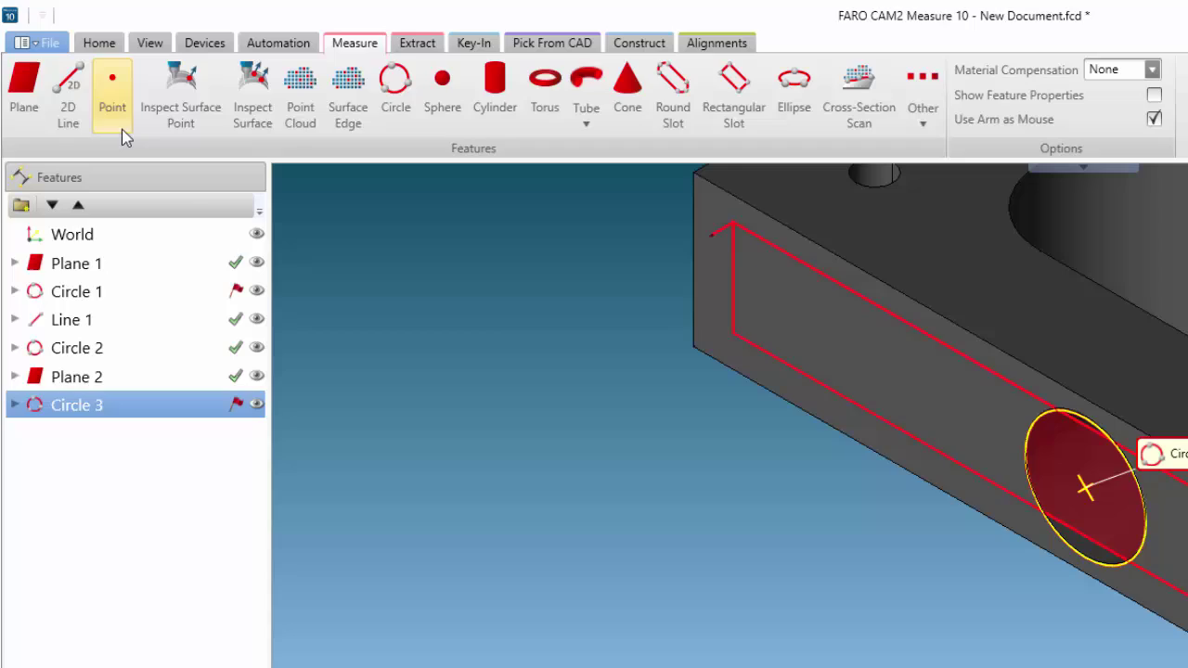
click(81, 79)
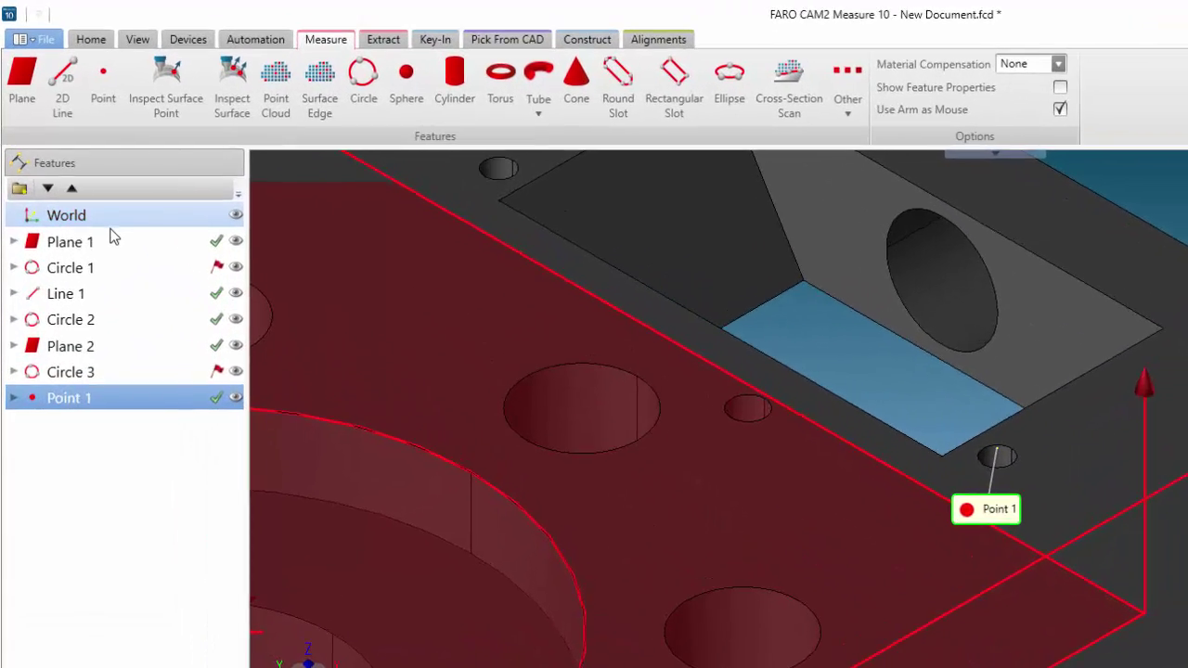
Start the Move Device procedure for the connected FaroArm with manual target selection
click(73, 162)
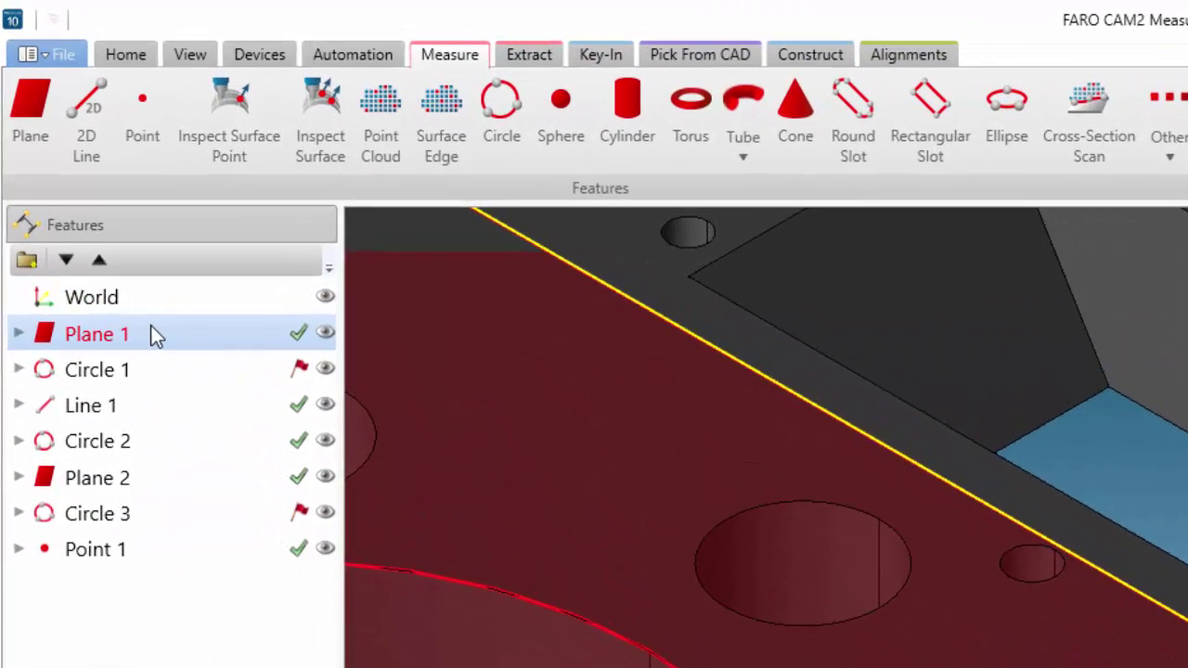
click(269, 57)
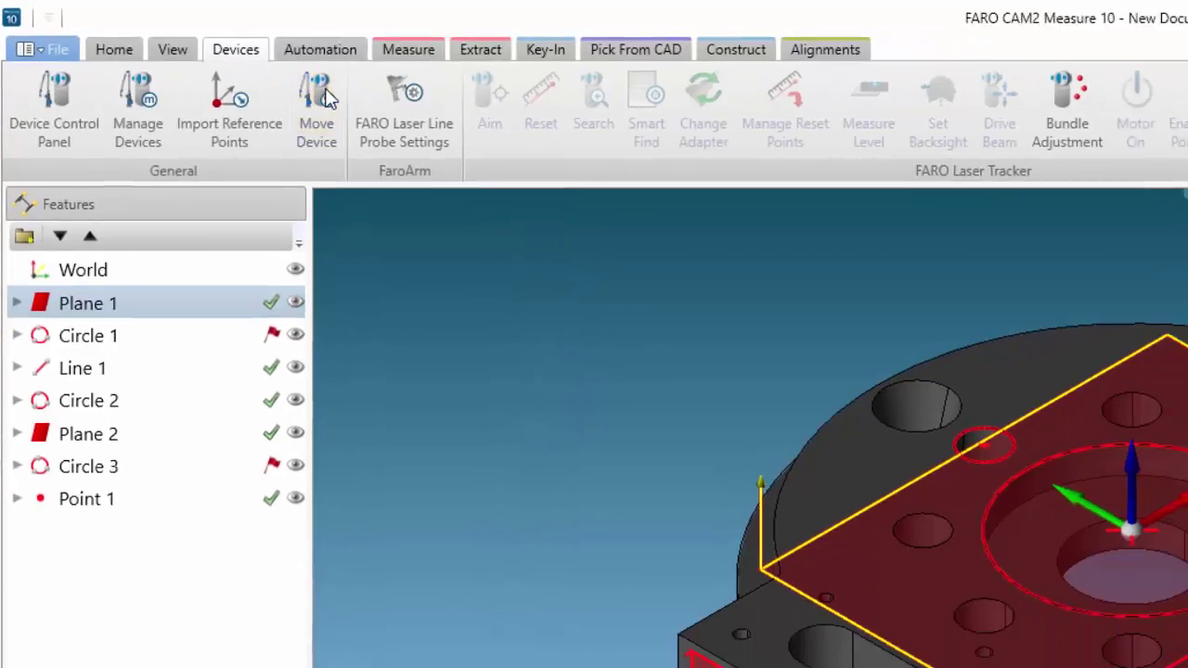
click(320, 95)
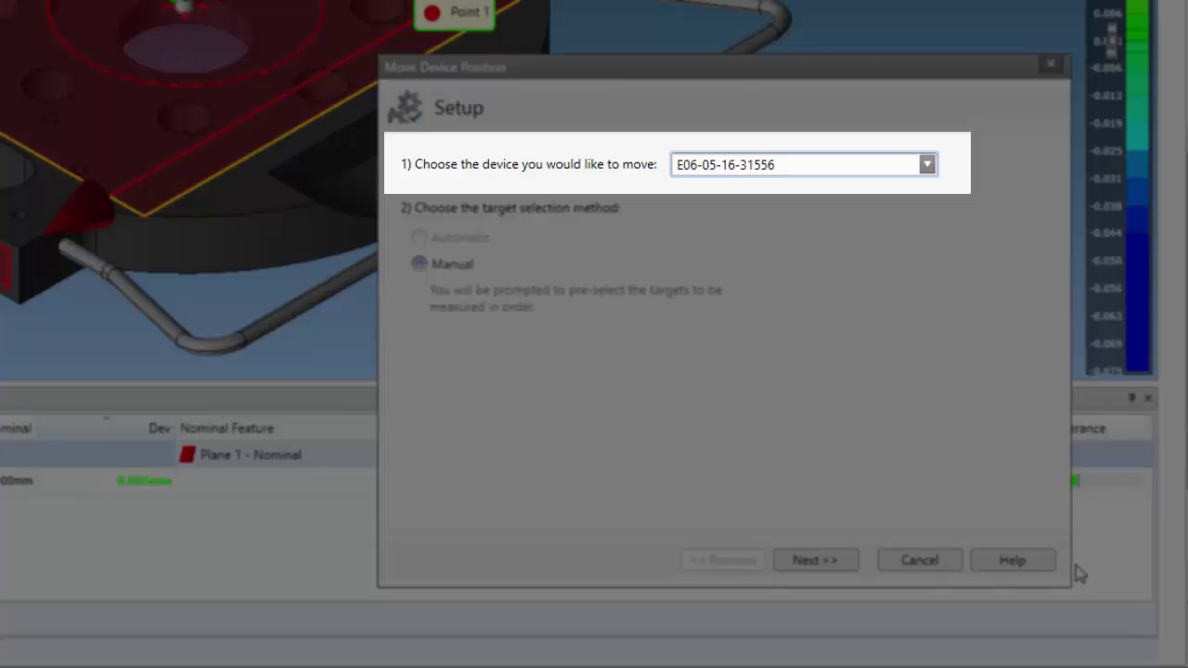
click(926, 164)
click(926, 164)
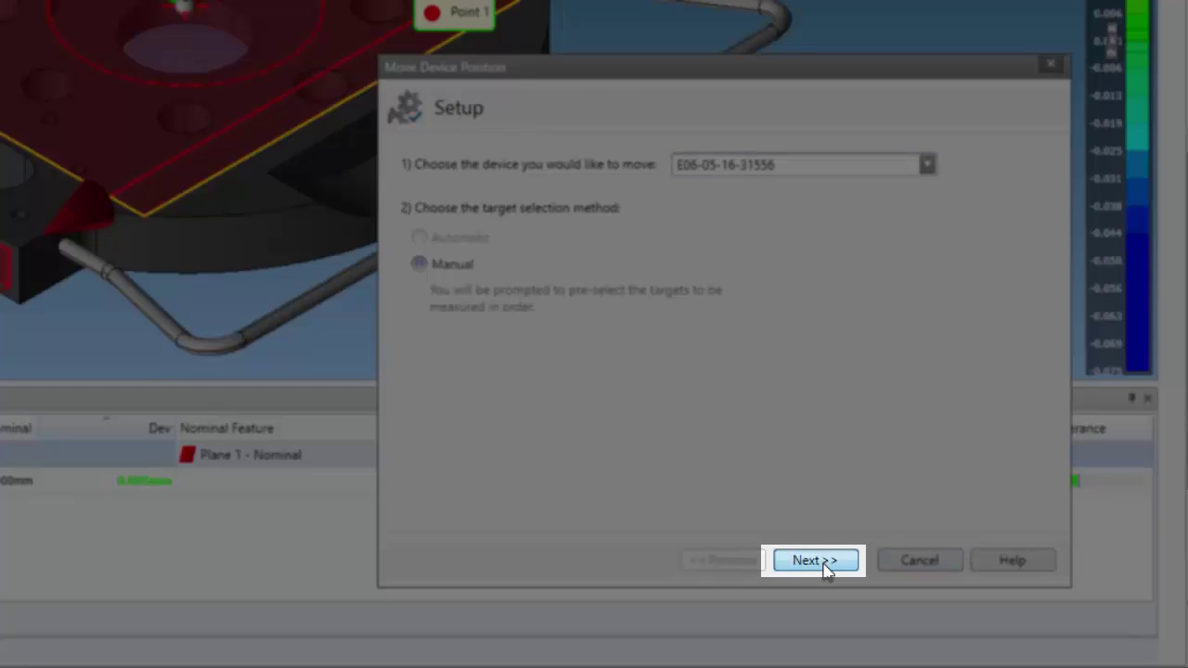
click(824, 564)
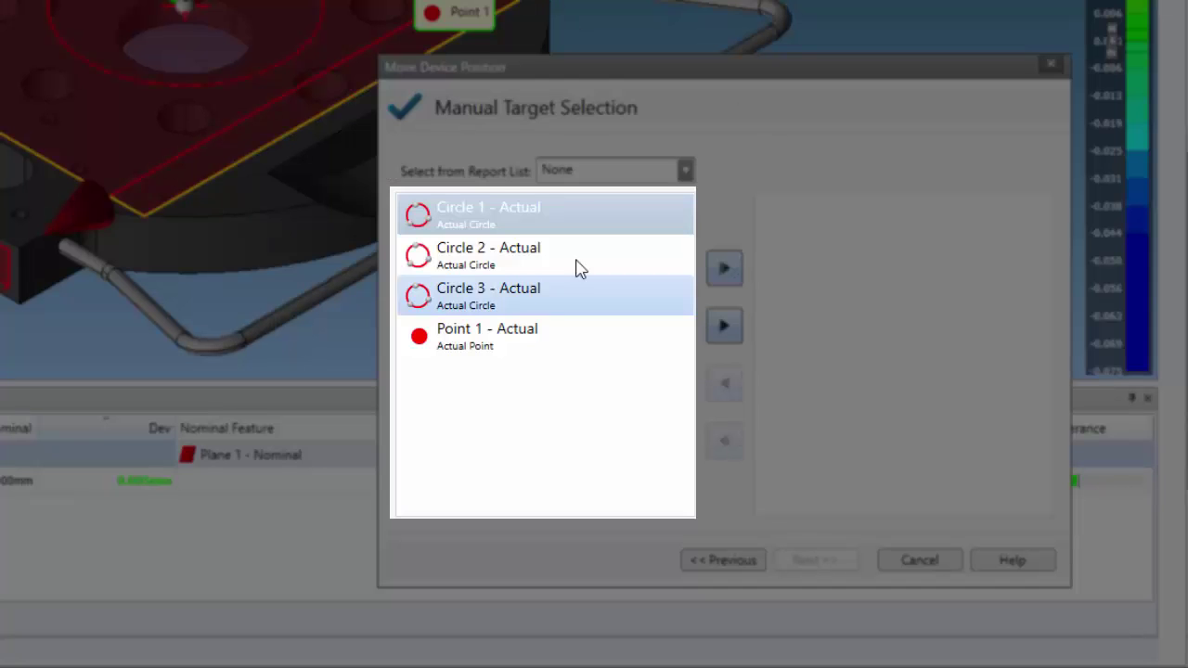
Choose Circle 2, Circle 3 and Point 1 as the targets for the device move
drag(556, 265, 541, 365)
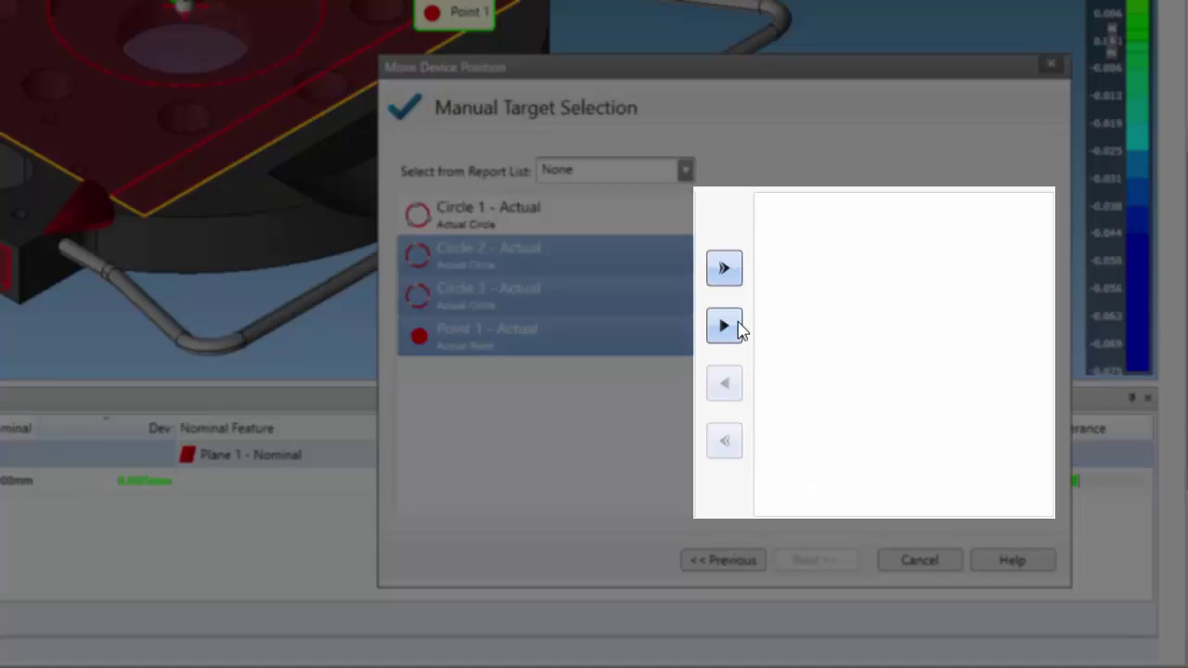
click(737, 329)
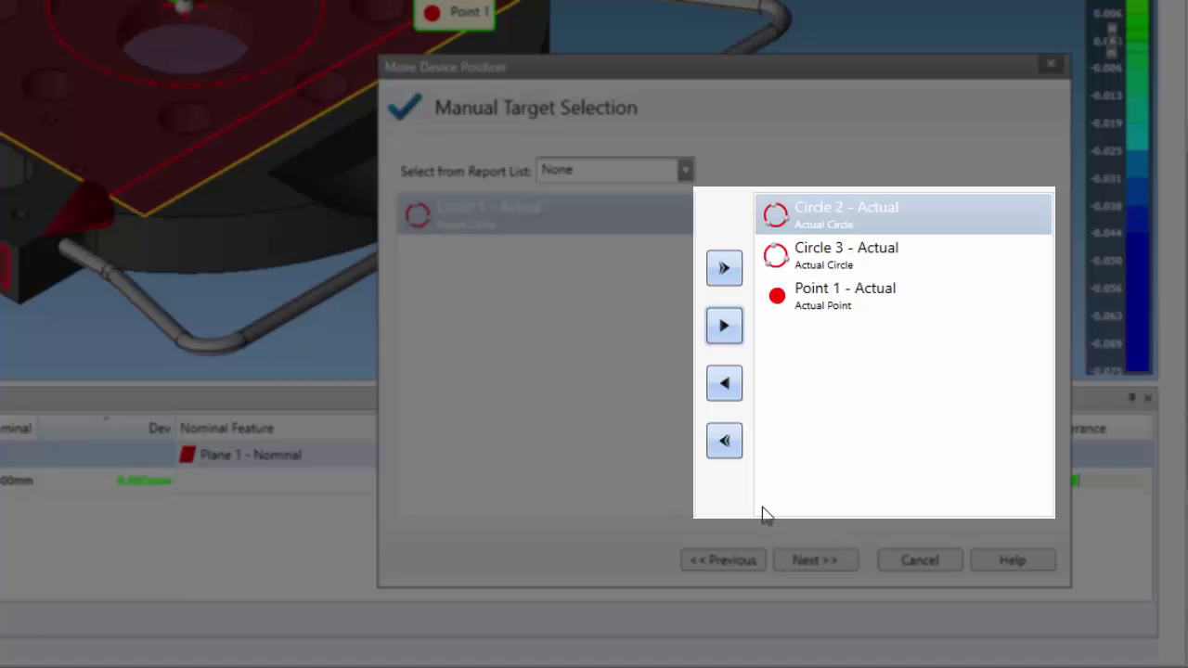
click(808, 563)
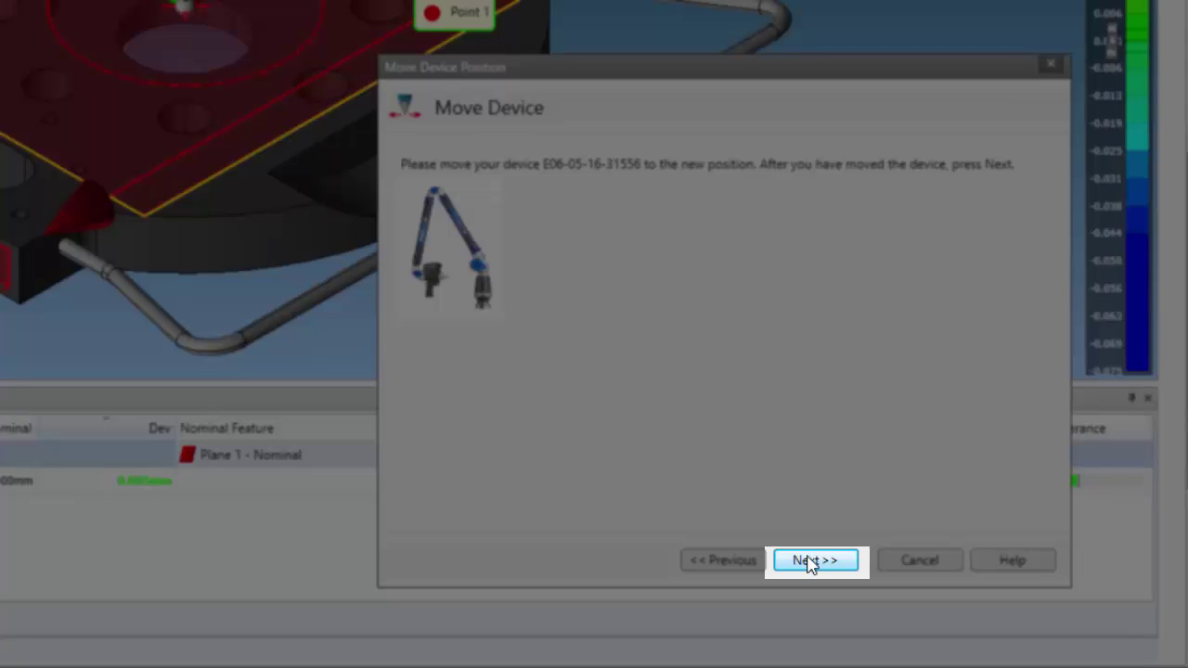
Measure the three targets in order from the arm's new position and finish the device move
click(809, 561)
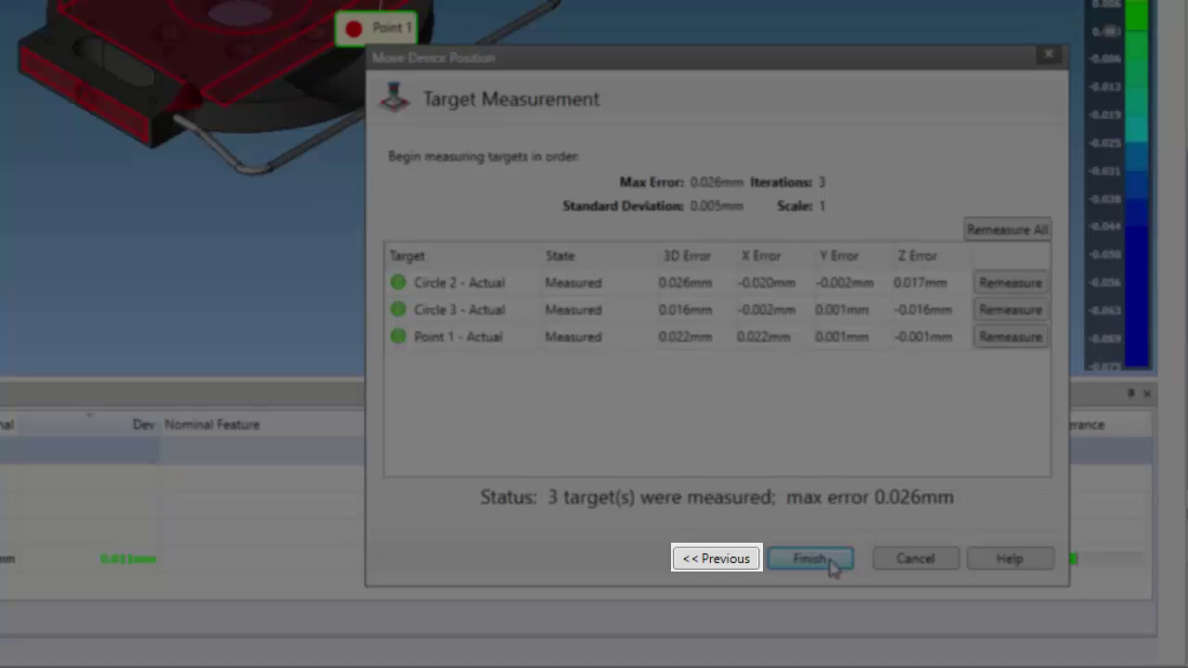
click(825, 561)
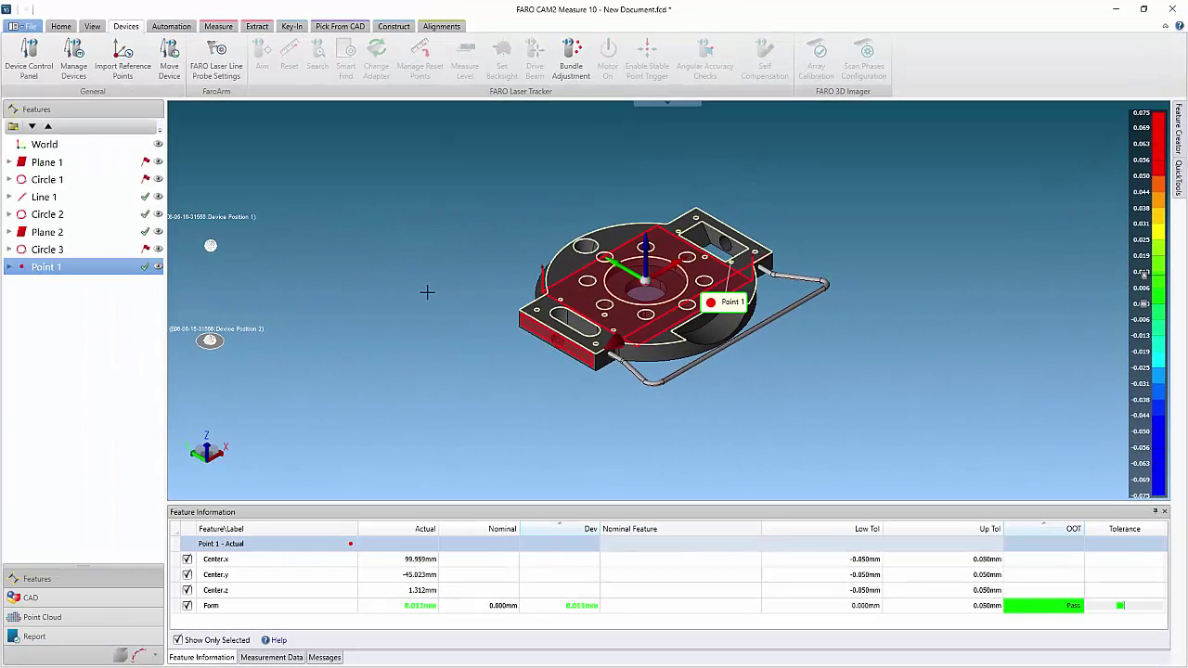
Examine where the first and second device positions lie relative to the part in the 3D view
click(393, 299)
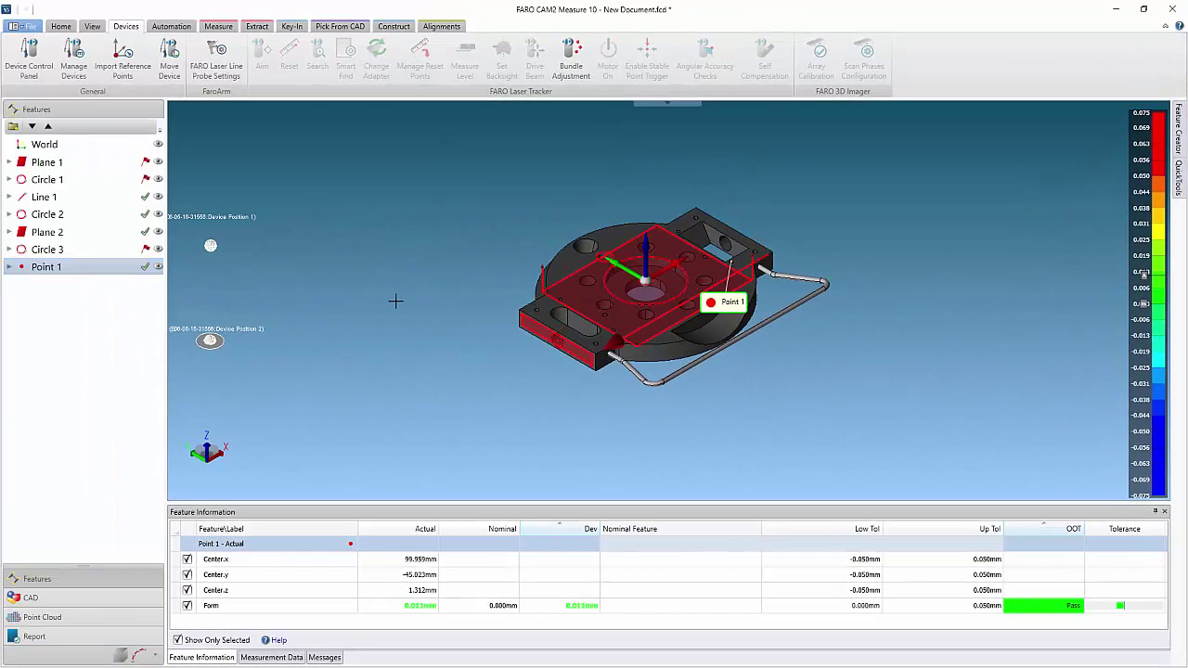
scroll(619, 304, up, 3)
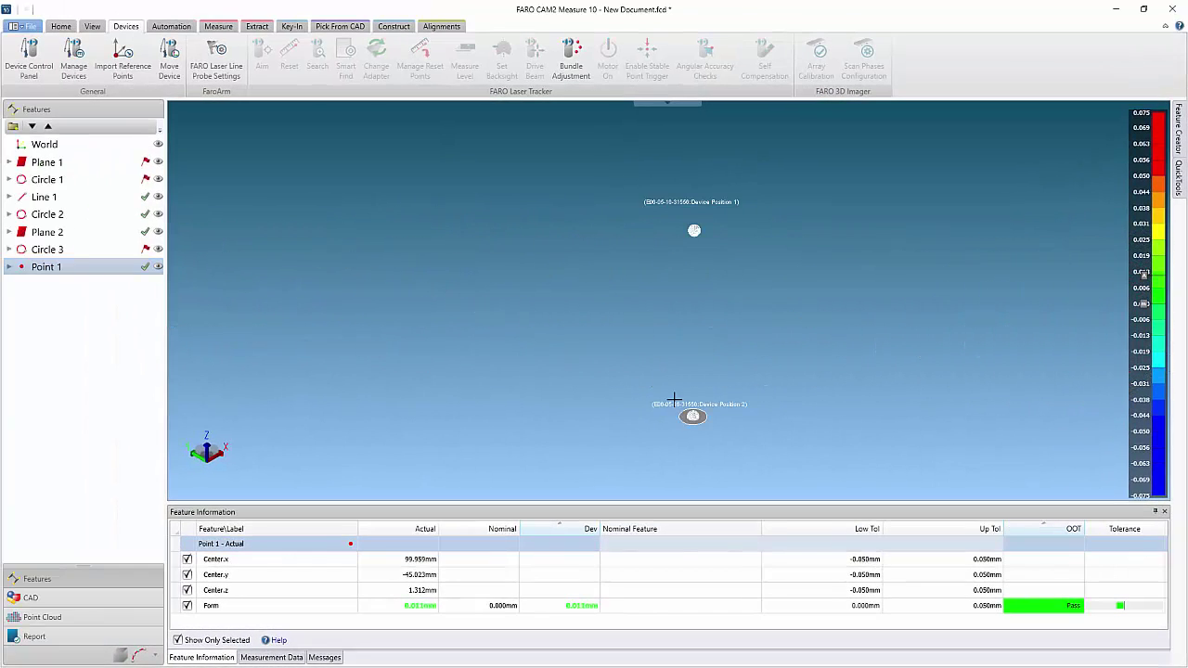
scroll(696, 260, down, 2)
scroll(835, 324, down, 1)
right_drag(835, 323, 564, 318)
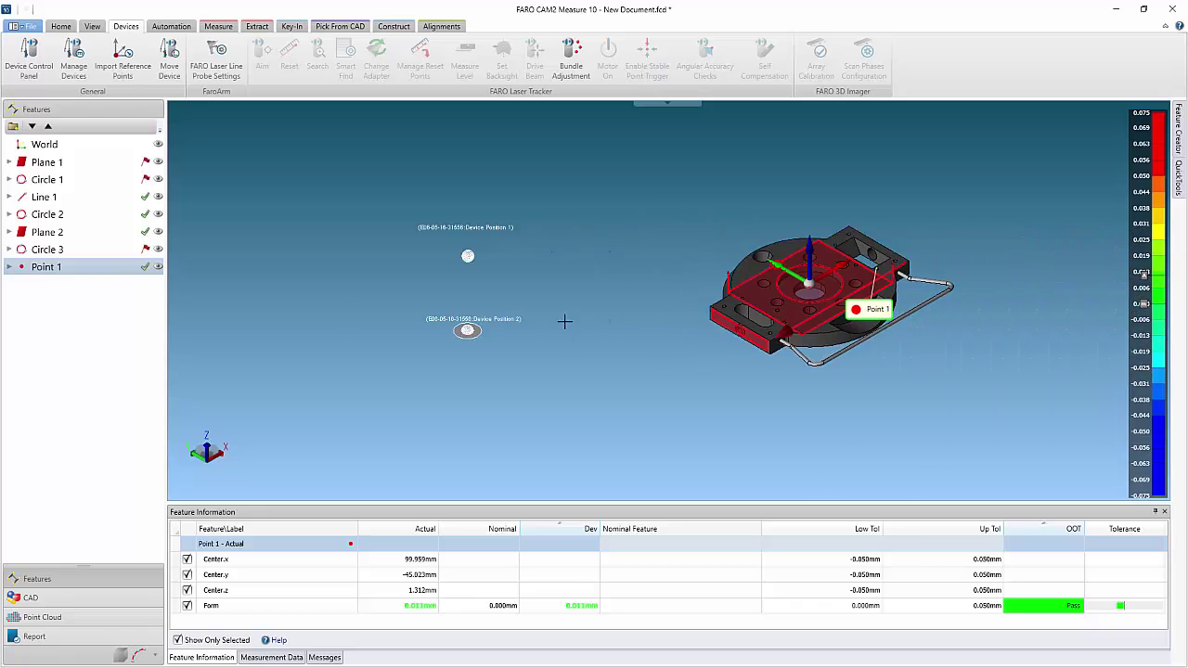
scroll(550, 324, down, 1)
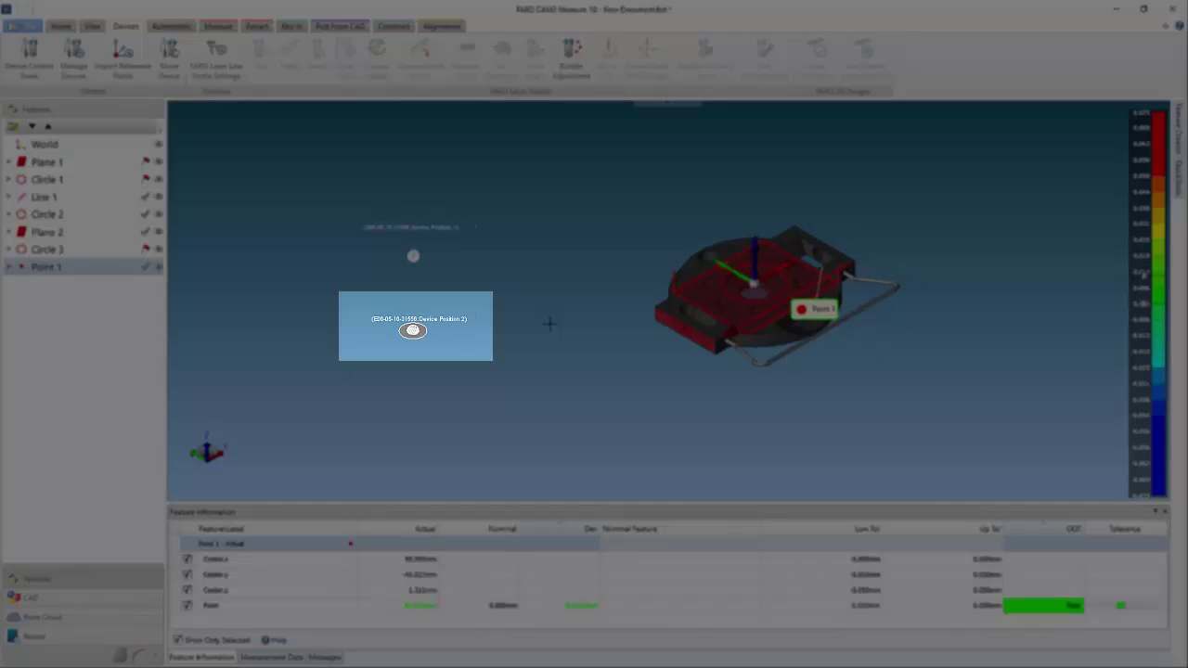
Recall the captured view data of Plane 1
click(41, 162)
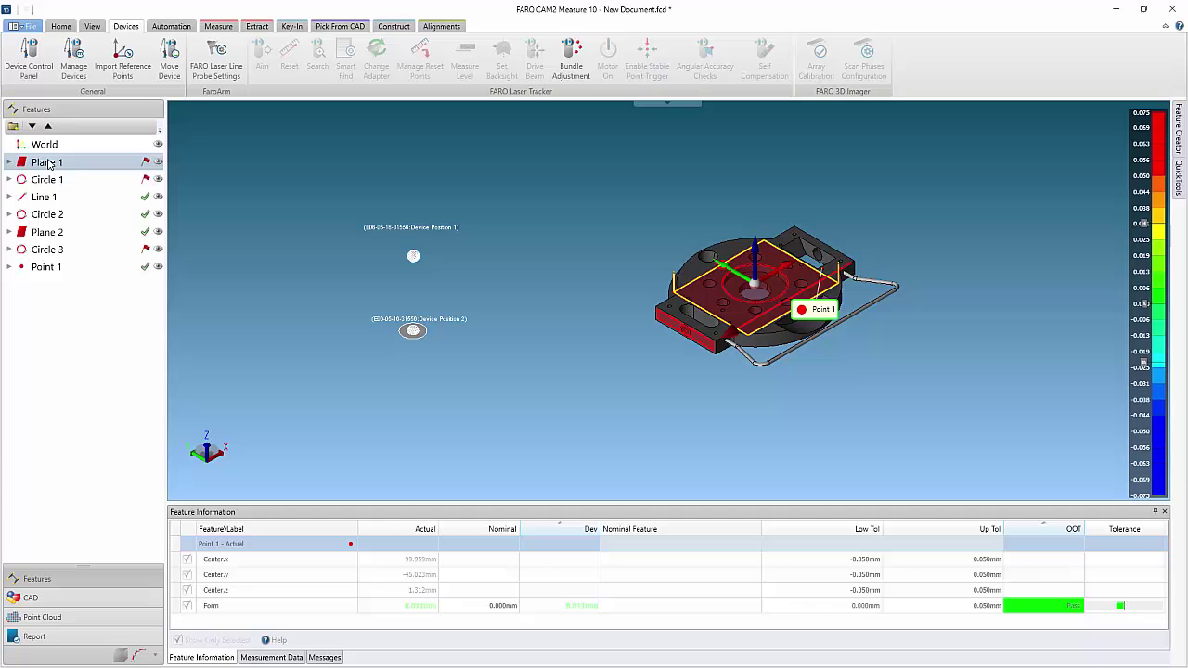
right_click(48, 162)
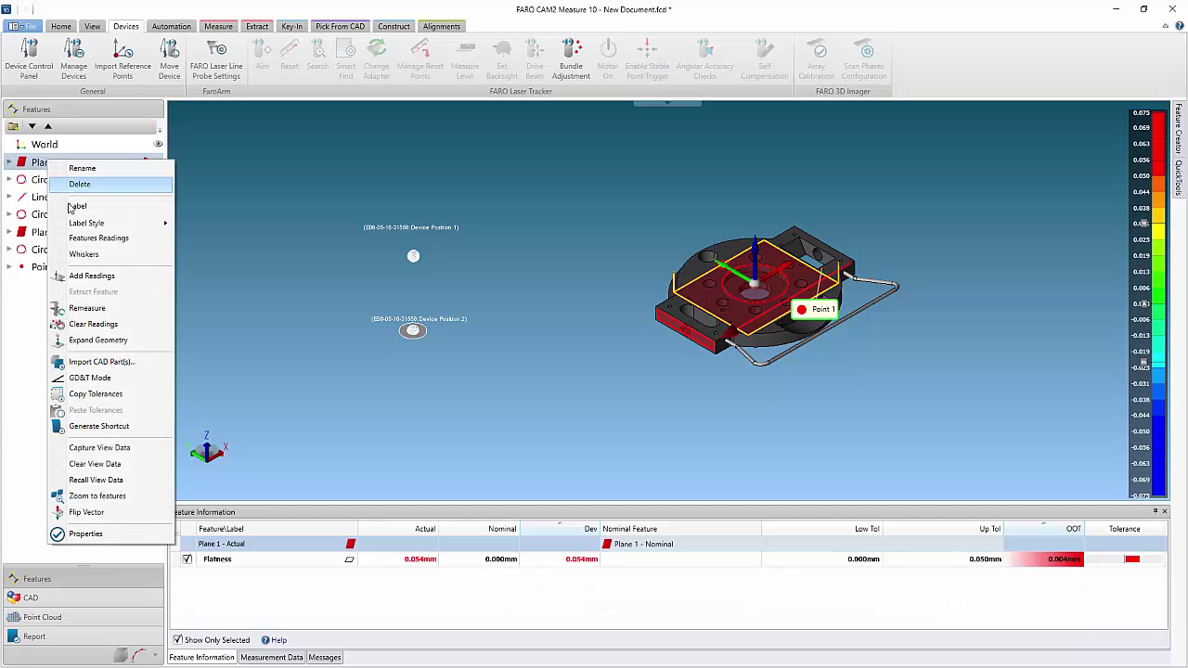
click(138, 479)
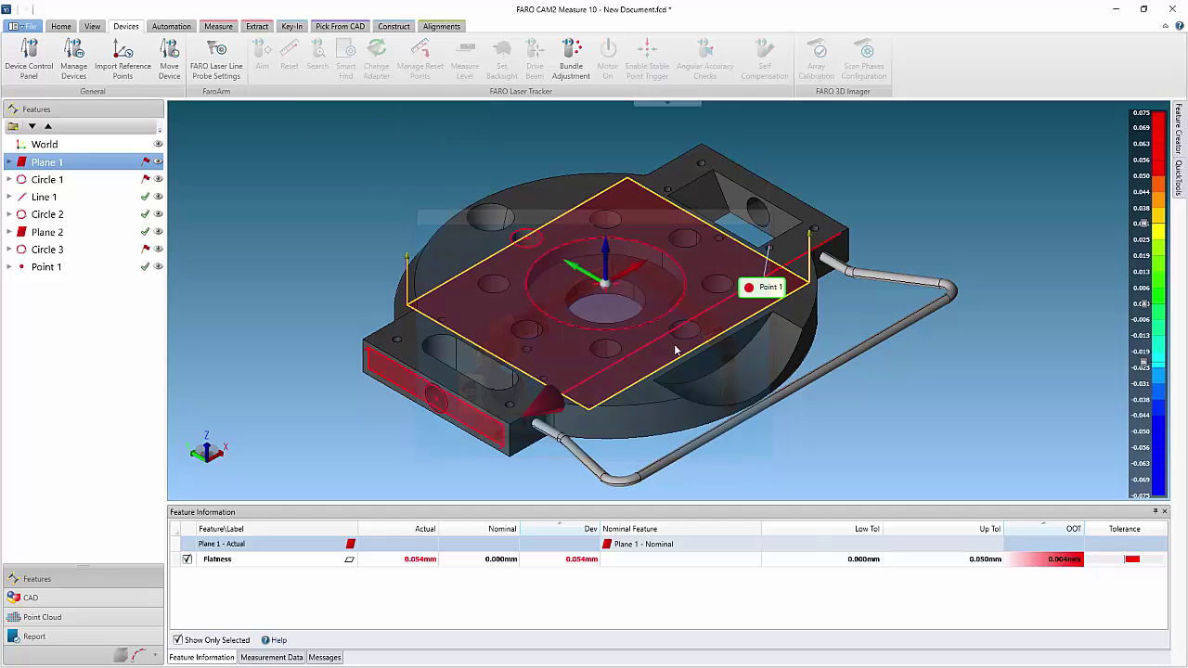
Set Plane 1 - Actual as the projection plane and start a round slot measurement
click(660, 116)
click(640, 205)
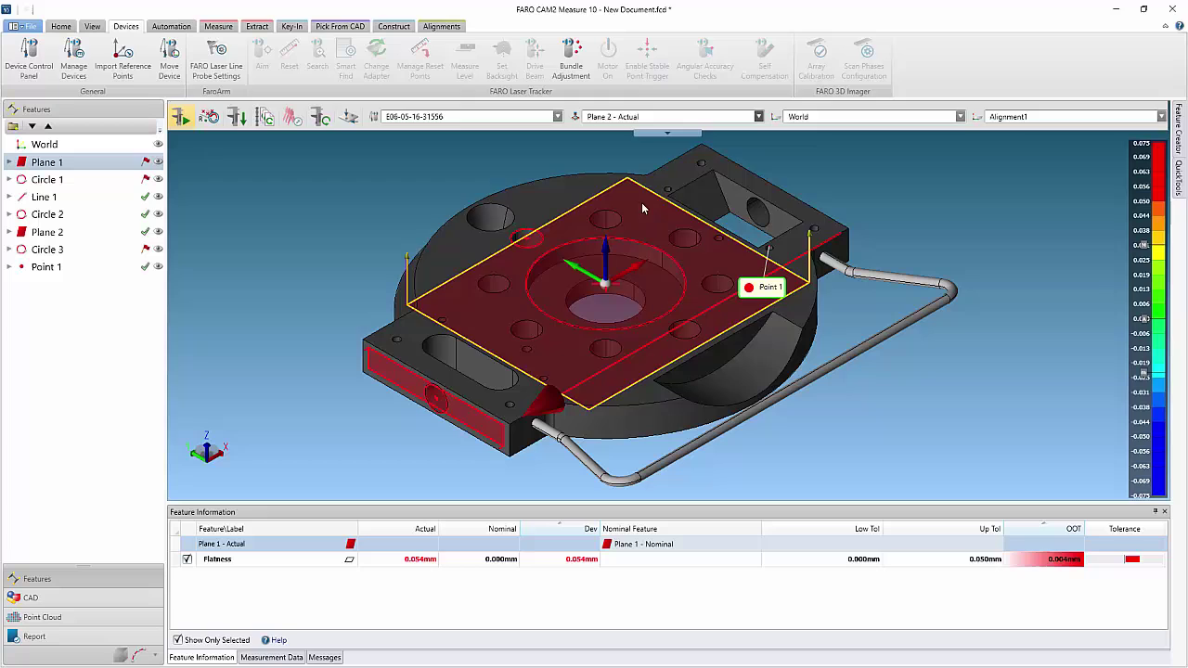
click(218, 26)
click(415, 63)
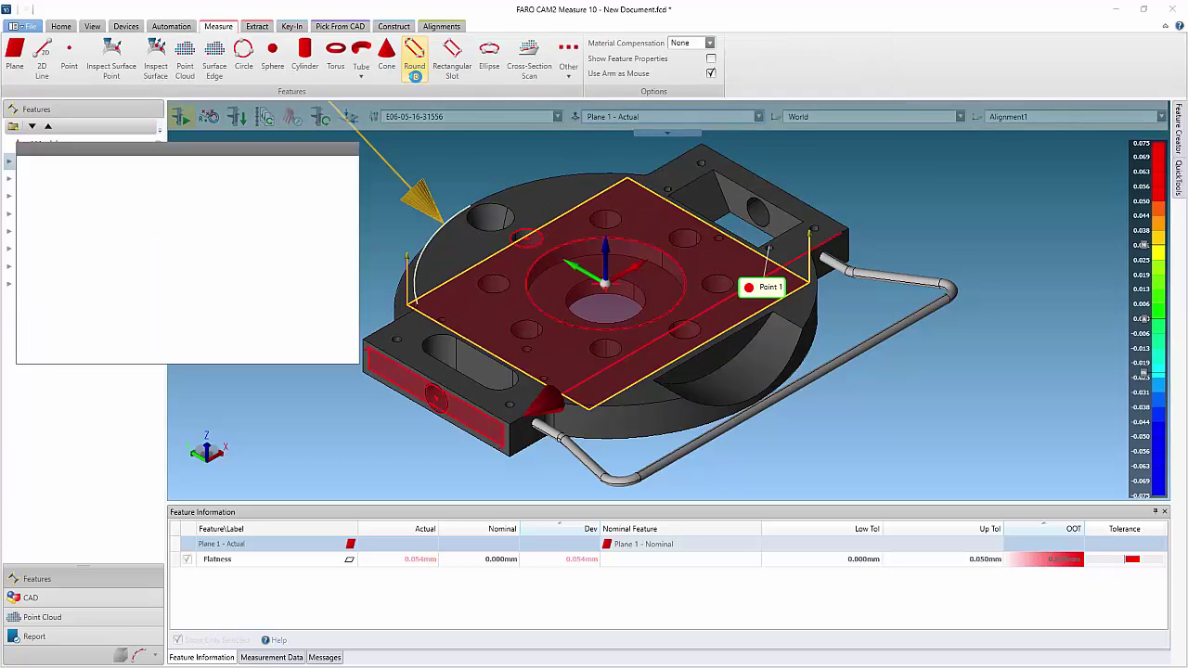